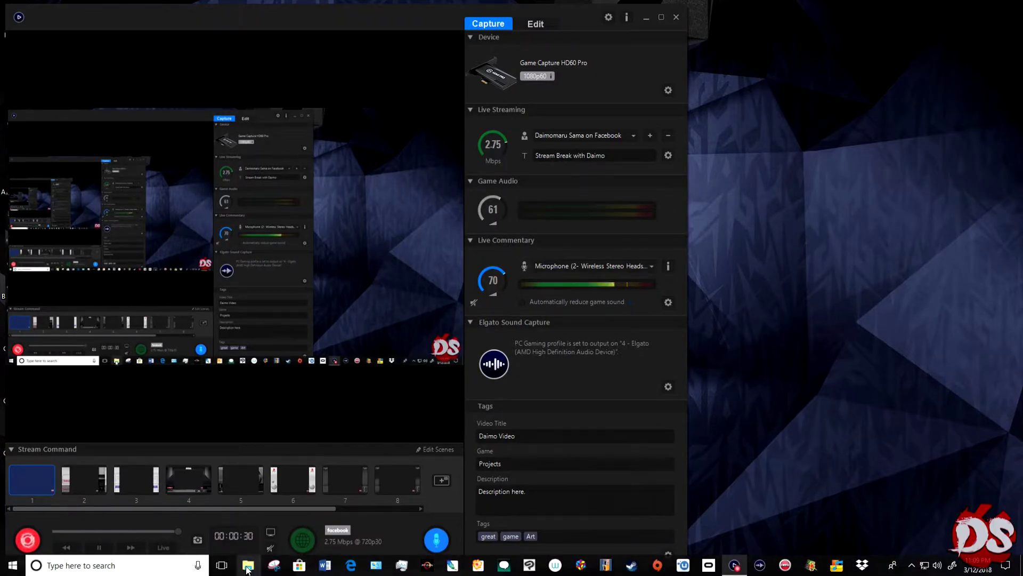
Open the RETROPIE share's configs\all\emulationstation folder in File Explorer
{"action": "left_click", "coordinate": [247, 566]}
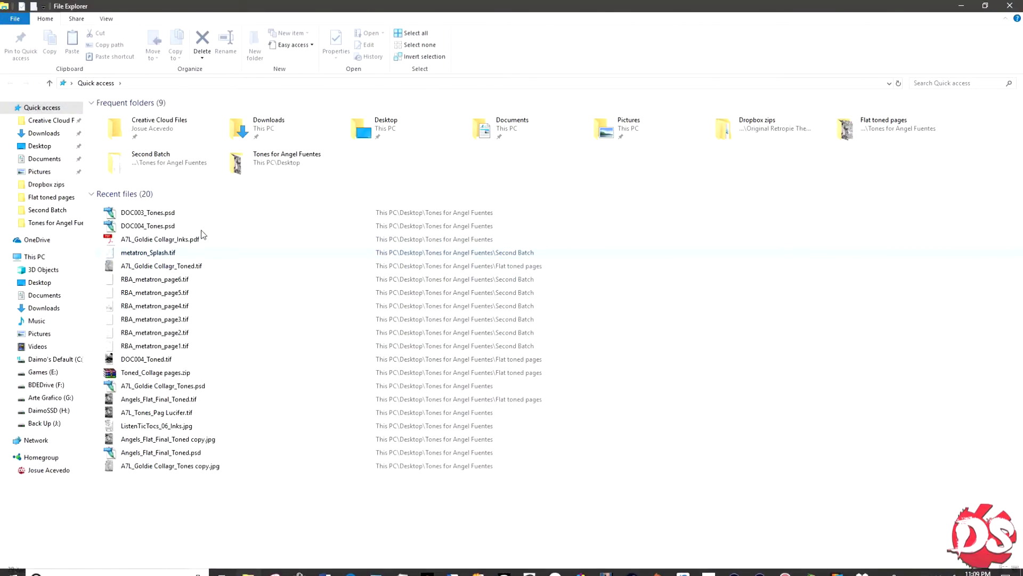
{"action": "left_click", "coordinate": [889, 84]}
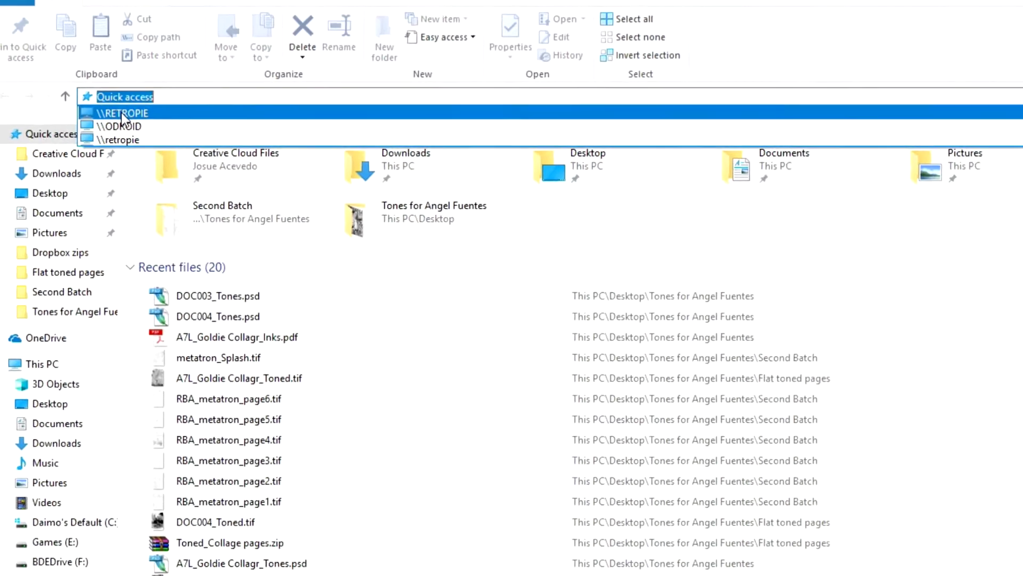
{"action": "left_click", "coordinate": [442, 279]}
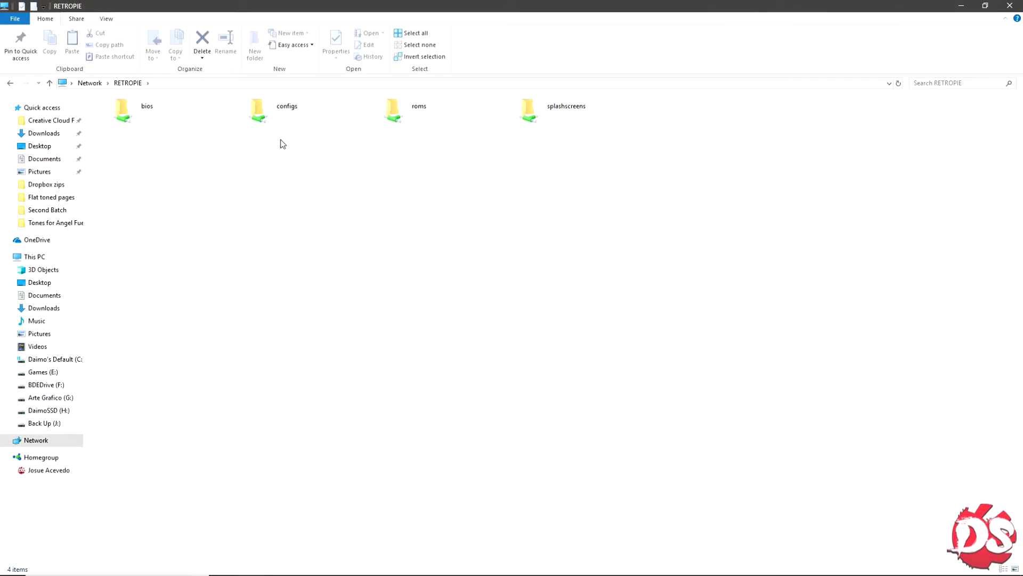
{"action": "double_click", "coordinate": [264, 111]}
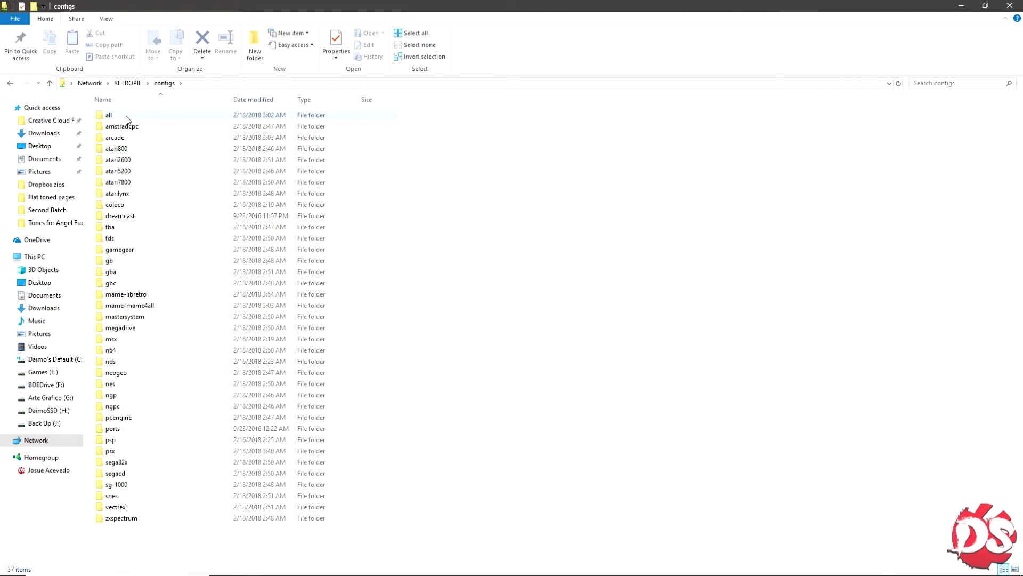
{"action": "double_click", "coordinate": [126, 116]}
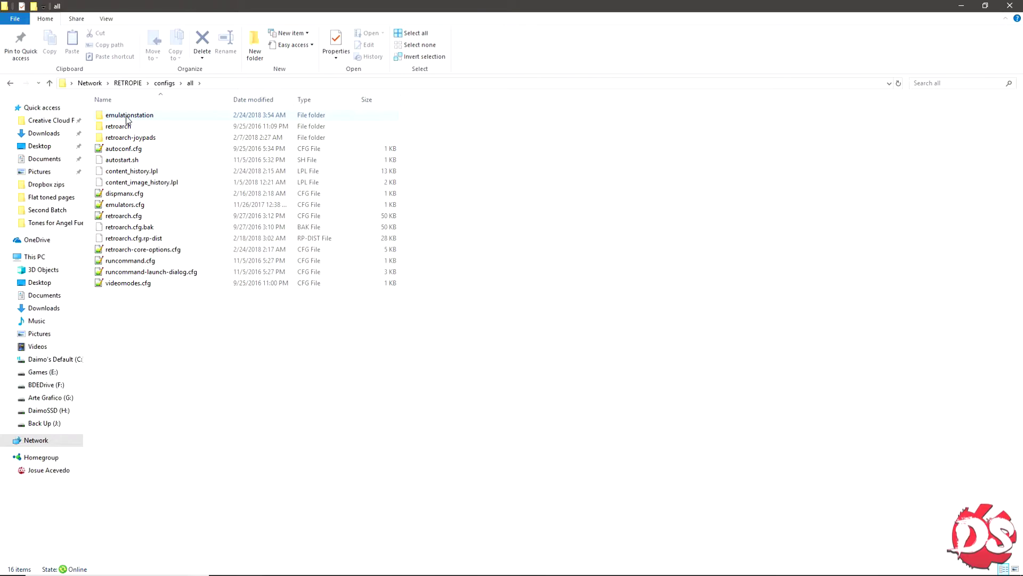
{"action": "double_click", "coordinate": [127, 116]}
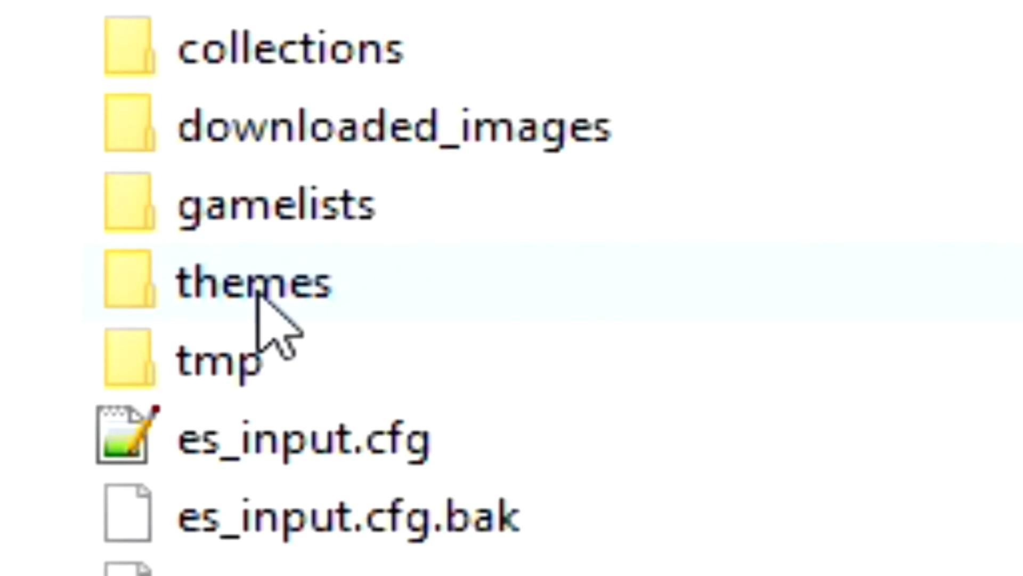
{"action": "mouse_move", "coordinate": [258, 294]}
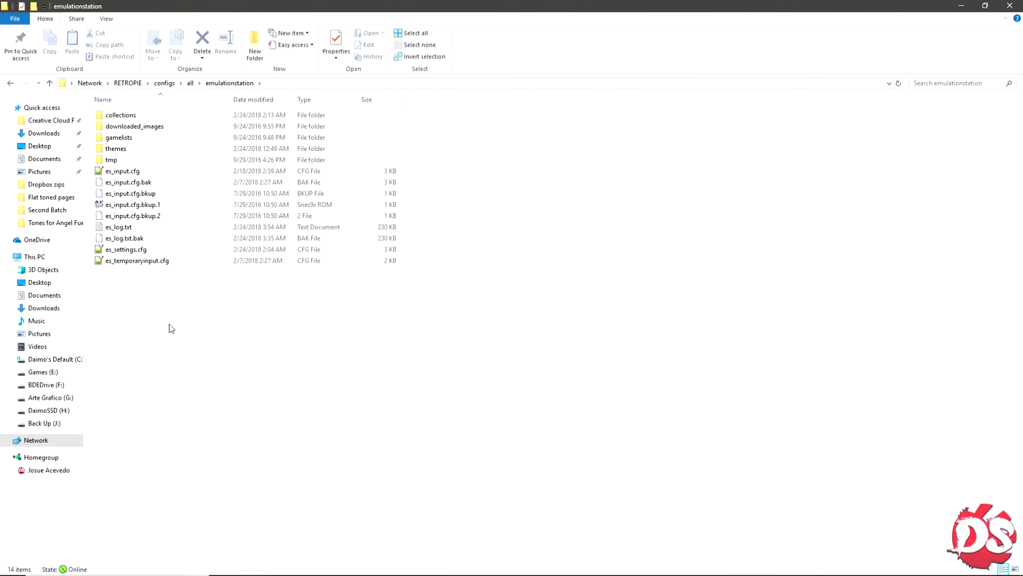
Open the themes folder to reveal the pstheme_1080p_blue theme
{"action": "right_click", "coordinate": [169, 325]}
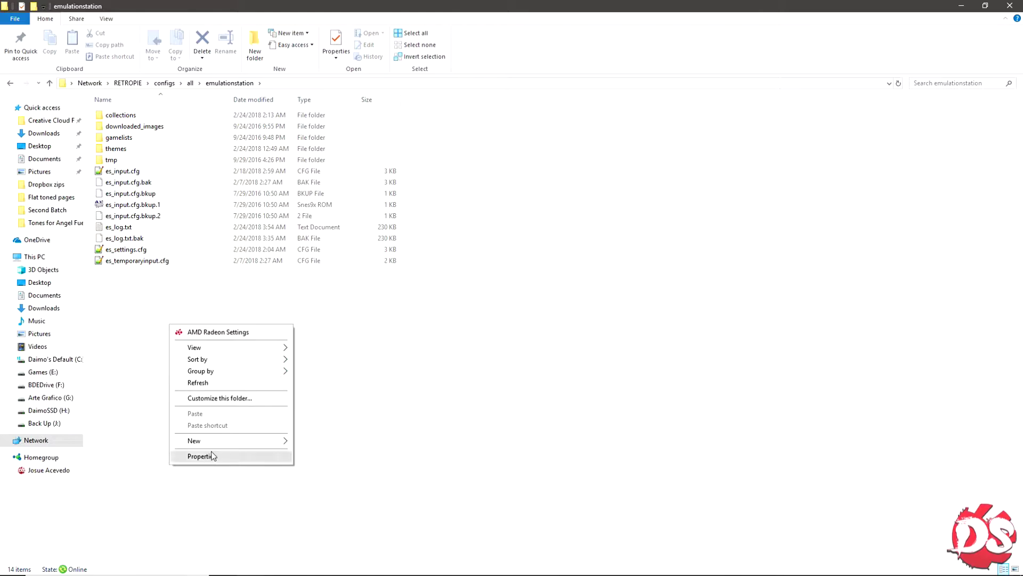
{"action": "mouse_move", "coordinate": [238, 440]}
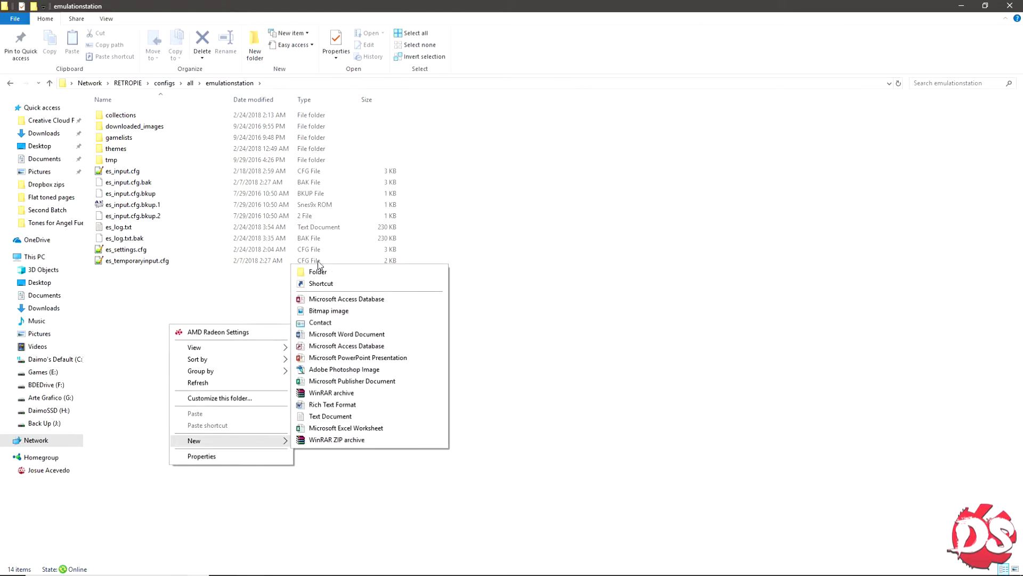
{"action": "left_click", "coordinate": [113, 153]}
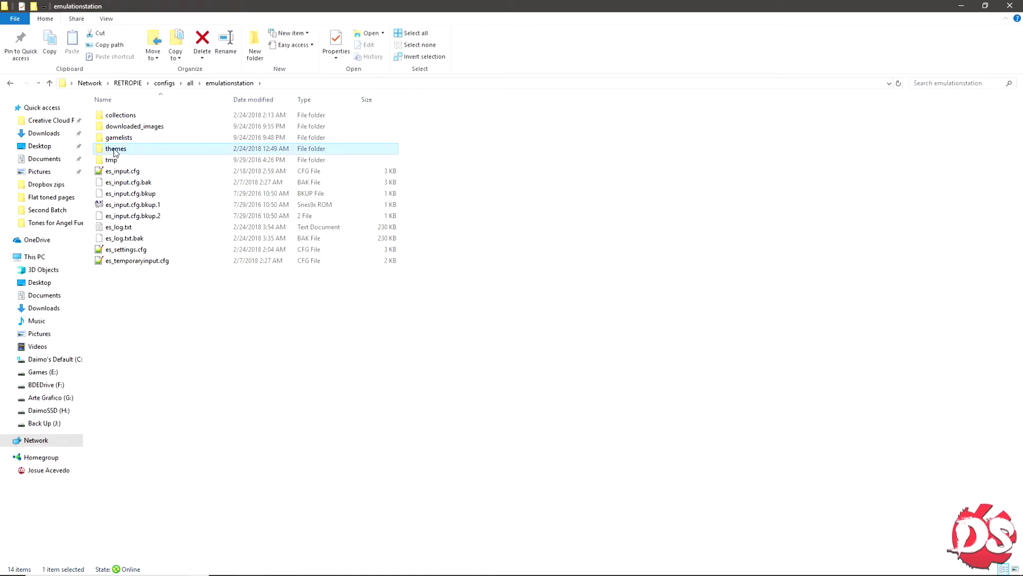
{"action": "double_click", "coordinate": [113, 151]}
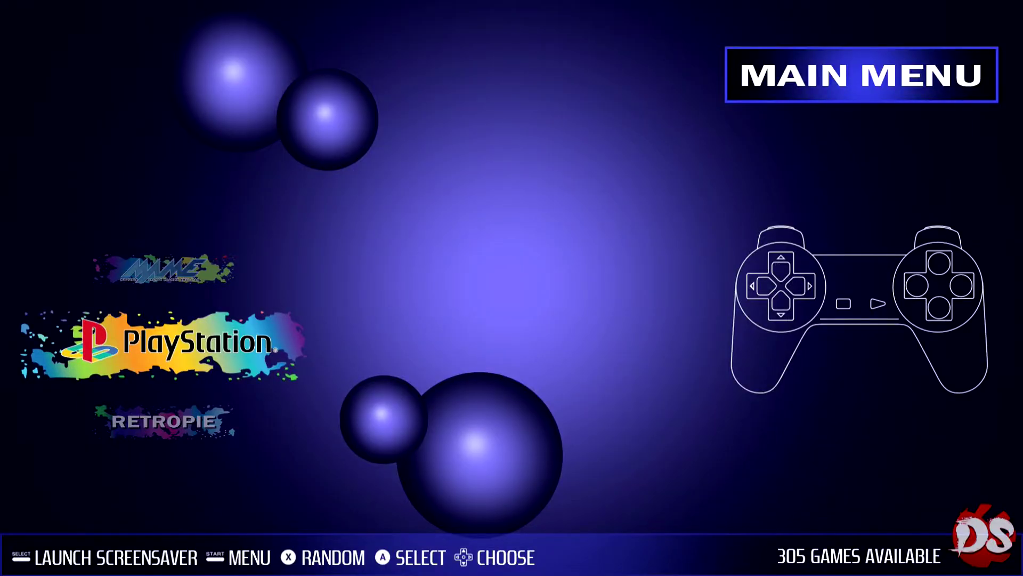
{"action": "key", "text": "Return"}
{"action": "key", "text": "Down"}
{"action": "key", "text": "Down"}
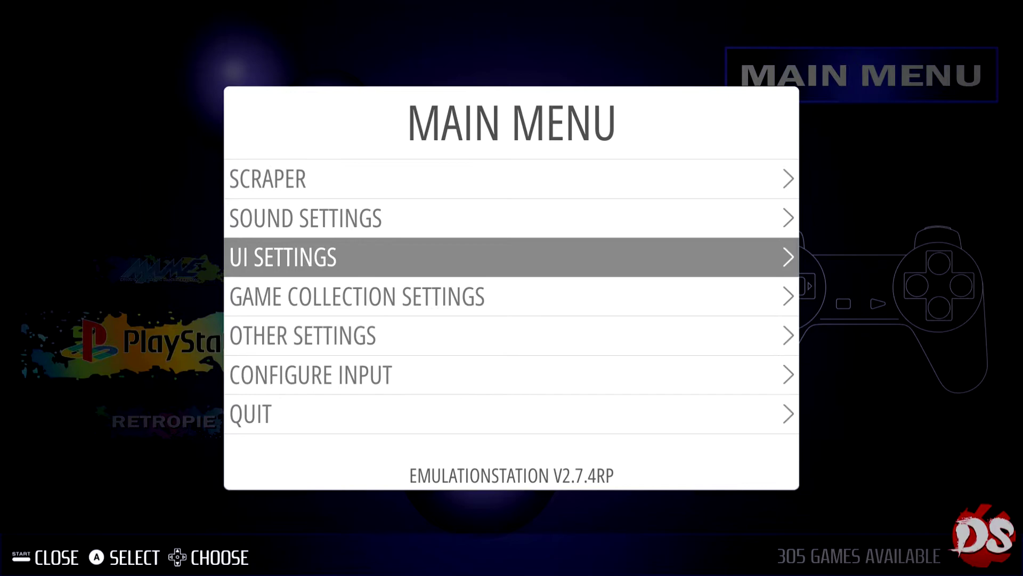
{"action": "key", "text": "Return"}
{"action": "key", "text": "Down"}
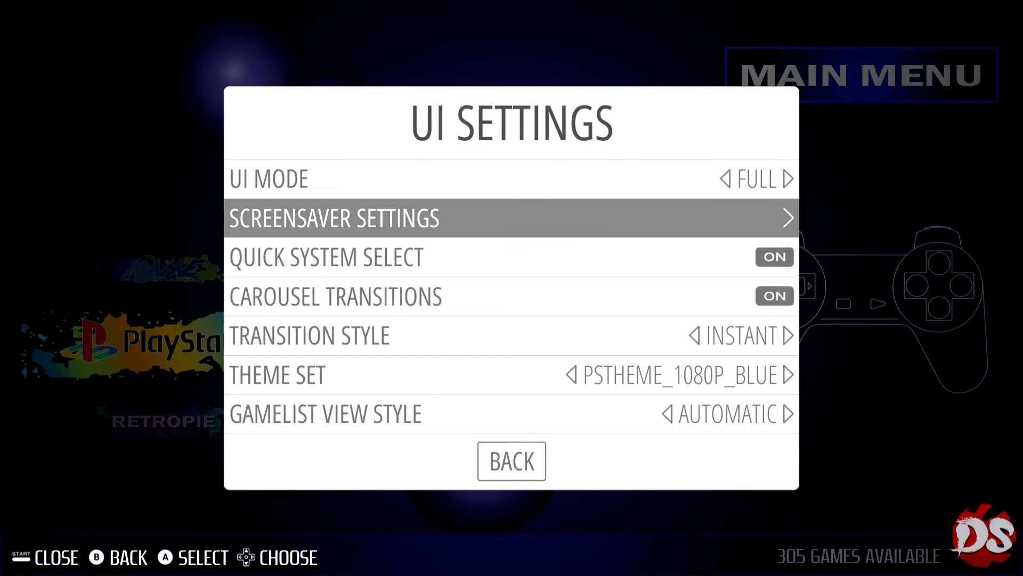
{"action": "key", "text": "Down"}
{"action": "key", "text": "Down"}
{"action": "key", "text": "Down"}
{"action": "key", "text": "Down"}
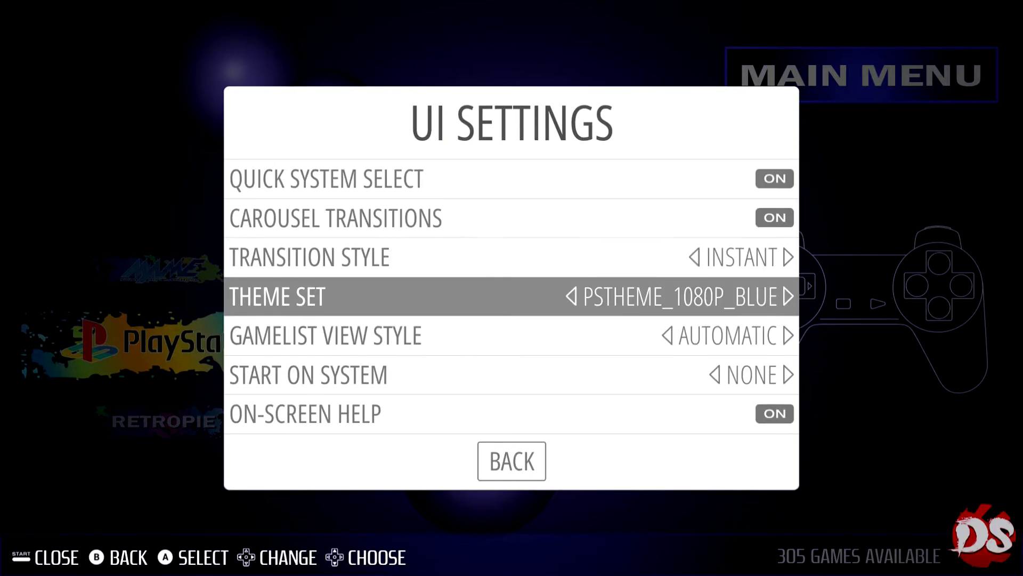
{"action": "key", "text": "Up"}
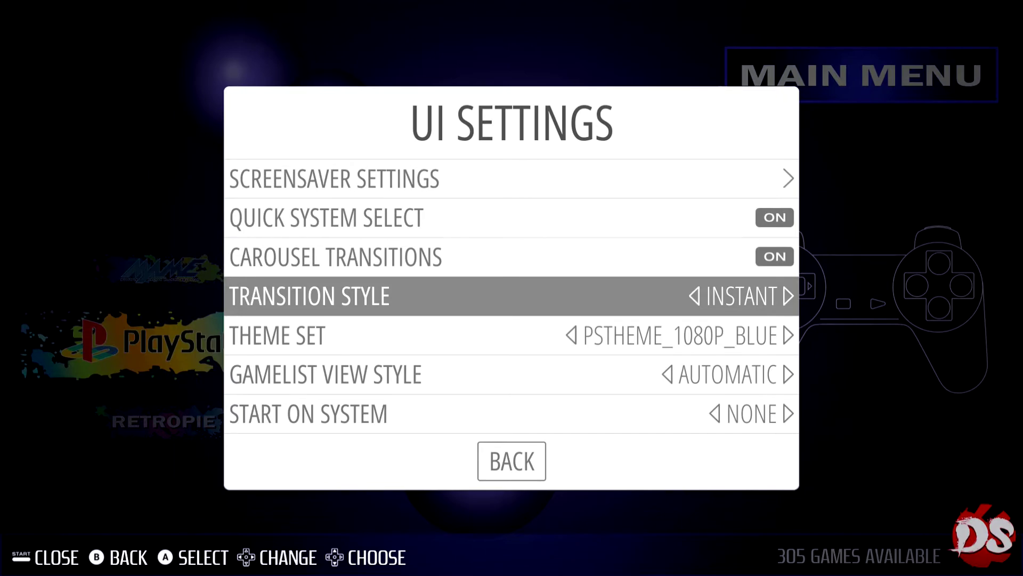
{"action": "key", "text": "Down"}
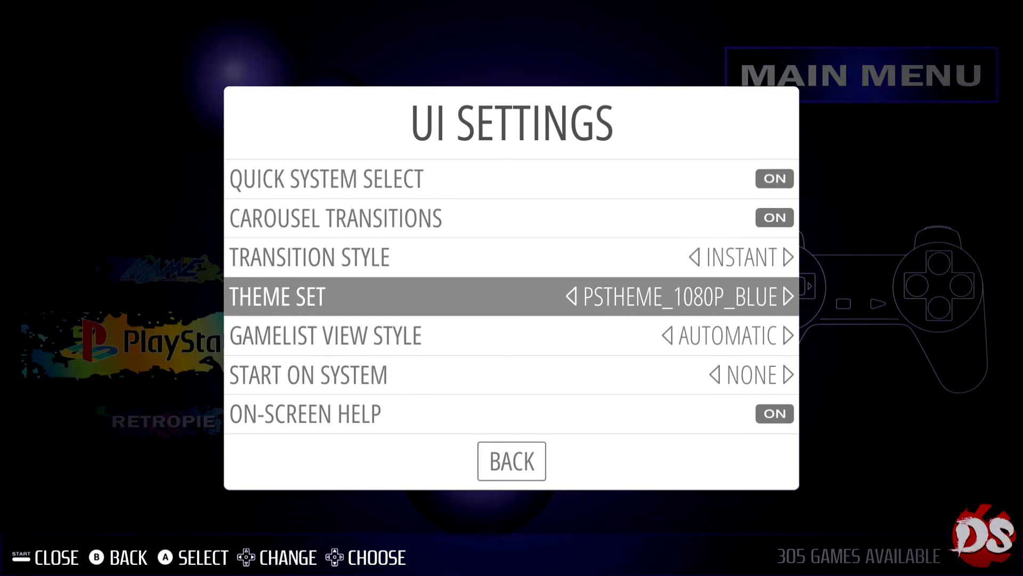
{"action": "key", "text": "Up"}
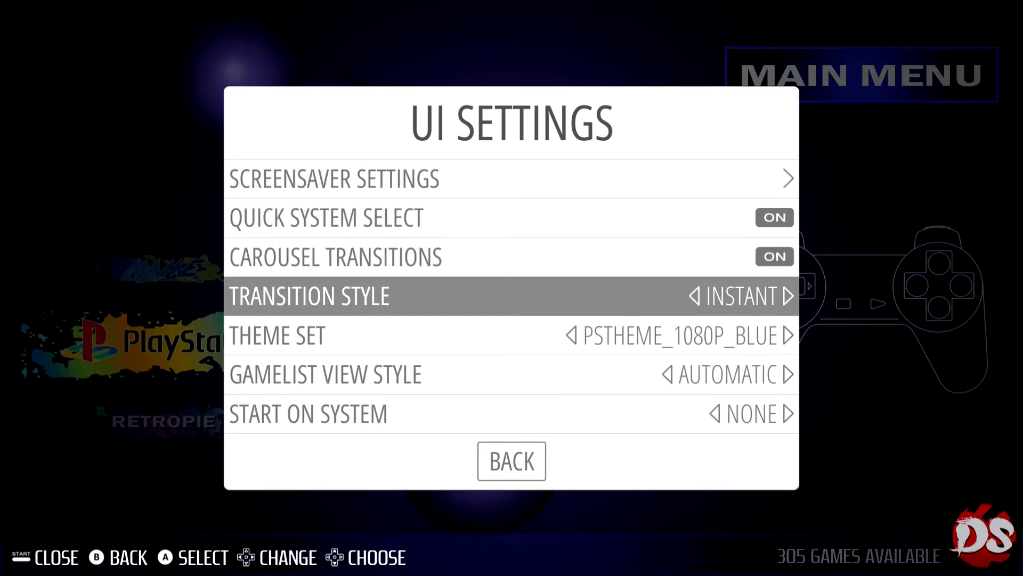
{"action": "key", "text": "Down"}
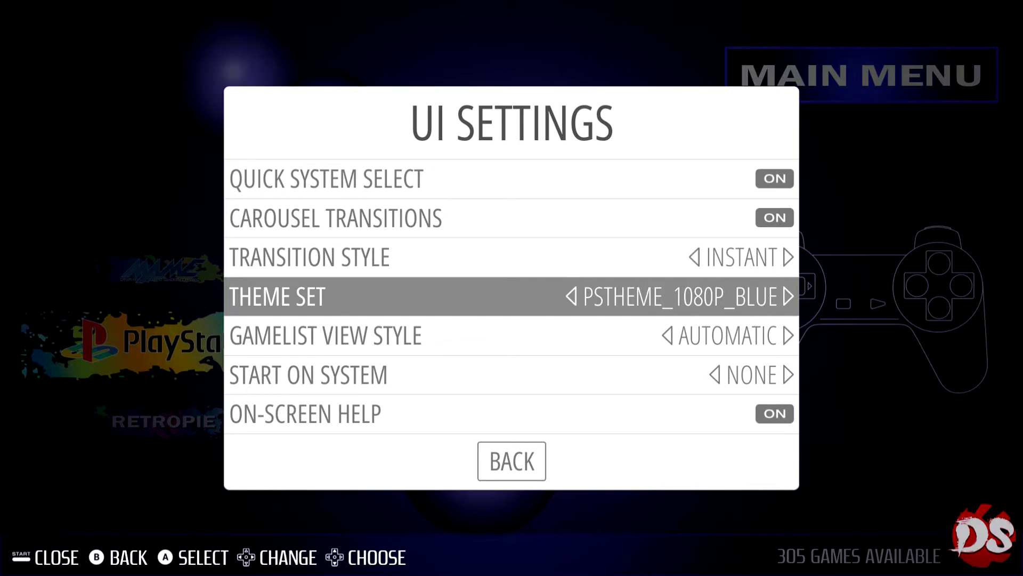
{"action": "key", "text": "Escape"}
{"action": "key", "text": "Escape"}
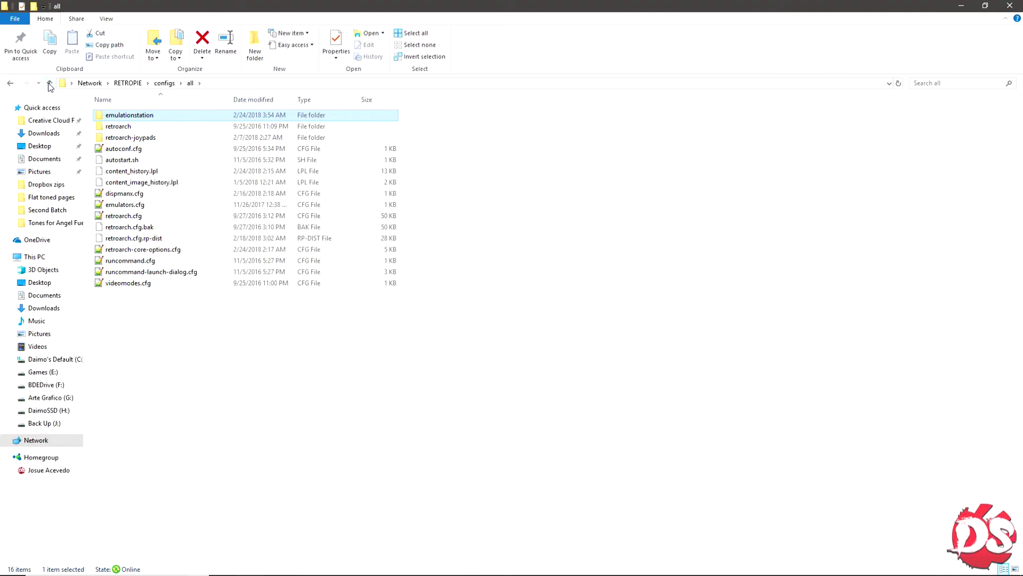
Go to RETROPIE configs\all\retroarch\overlay\borders and scroll through its border files
{"action": "left_click", "coordinate": [49, 84]}
{"action": "left_click", "coordinate": [50, 83]}
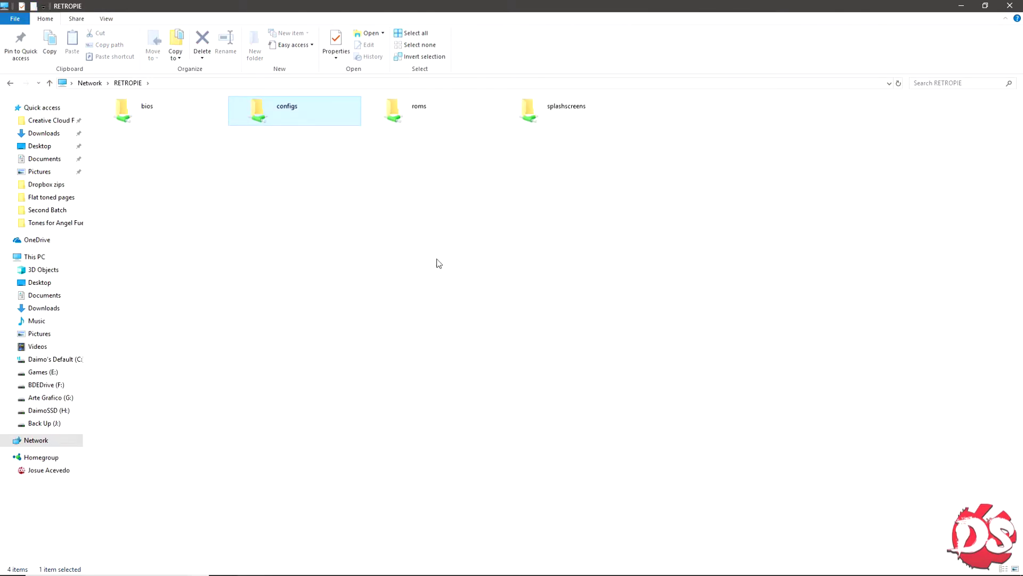
{"action": "double_click", "coordinate": [259, 111]}
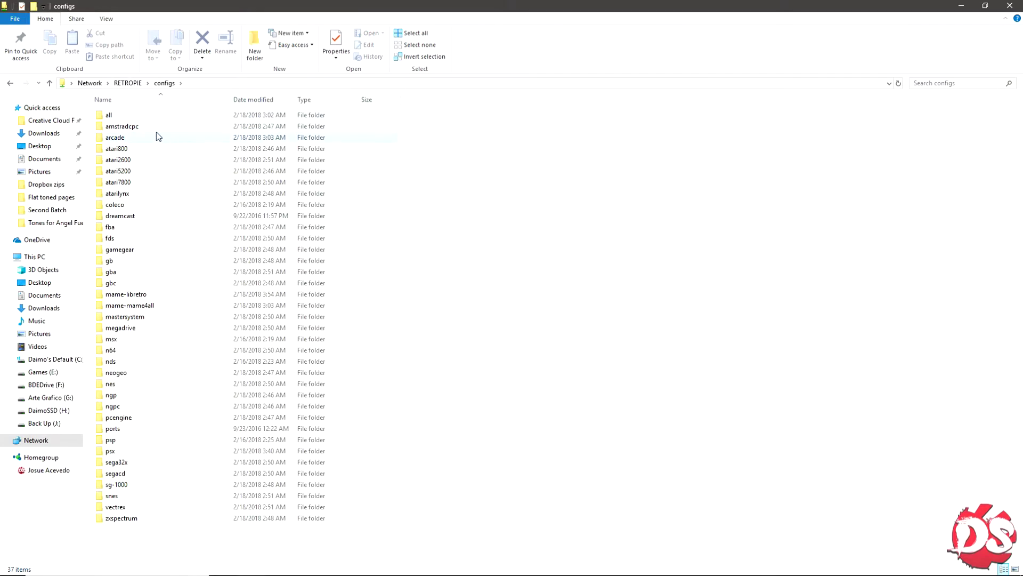
{"action": "double_click", "coordinate": [115, 118]}
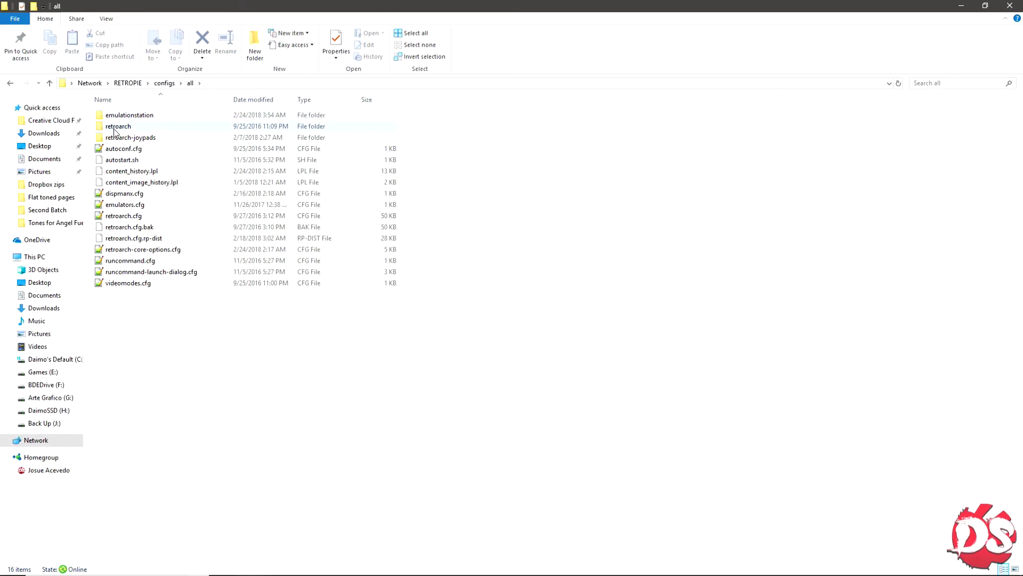
{"action": "double_click", "coordinate": [123, 127]}
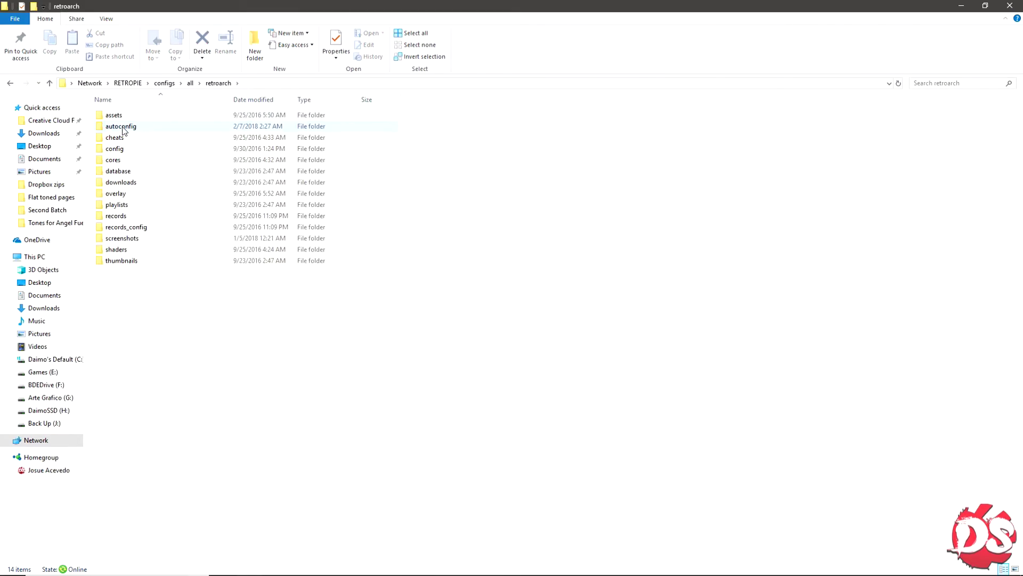
{"action": "double_click", "coordinate": [120, 196]}
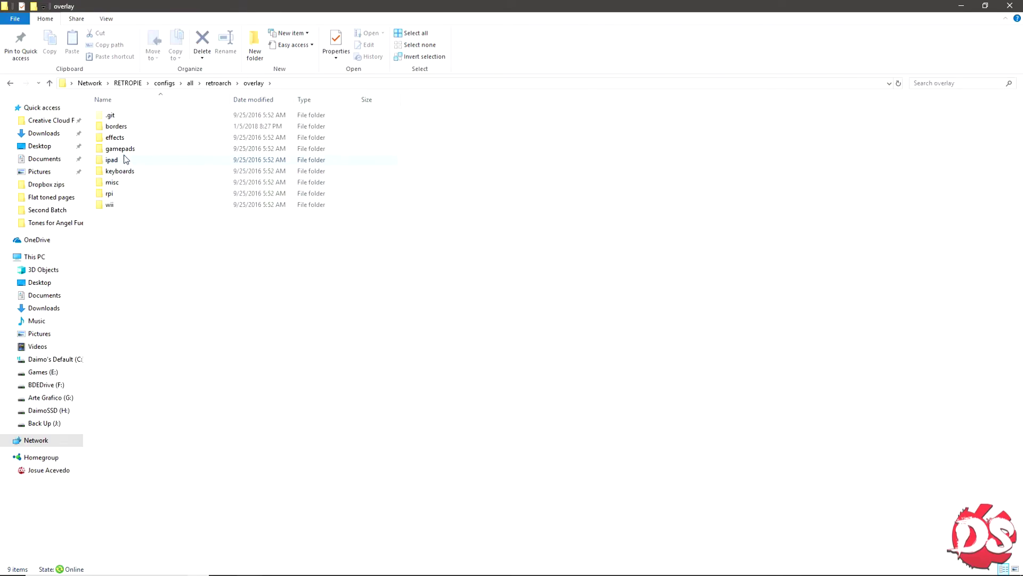
{"action": "double_click", "coordinate": [116, 128]}
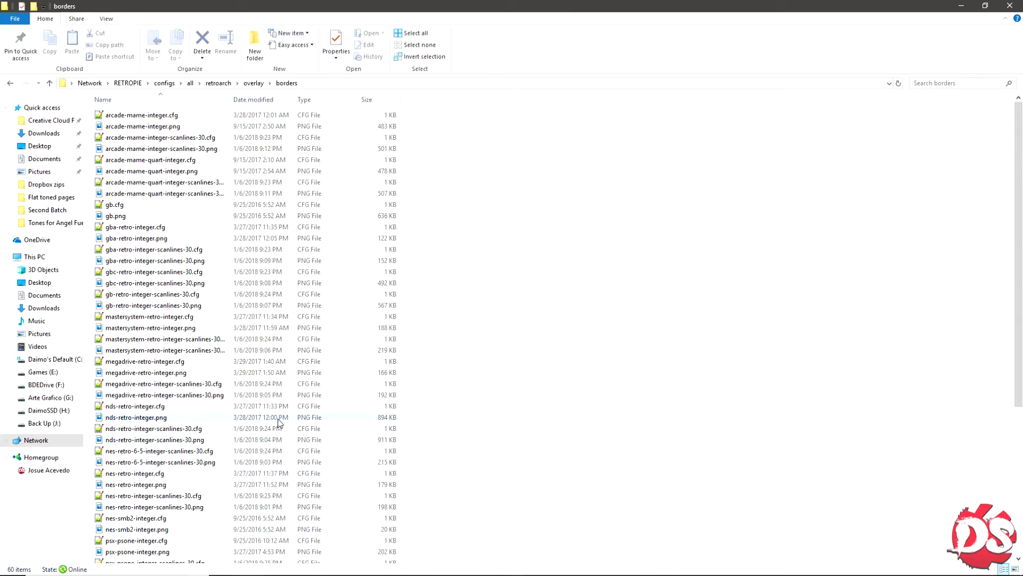
{"action": "scroll", "coordinate": [278, 422], "scroll_direction": "down", "scroll_amount": 7}
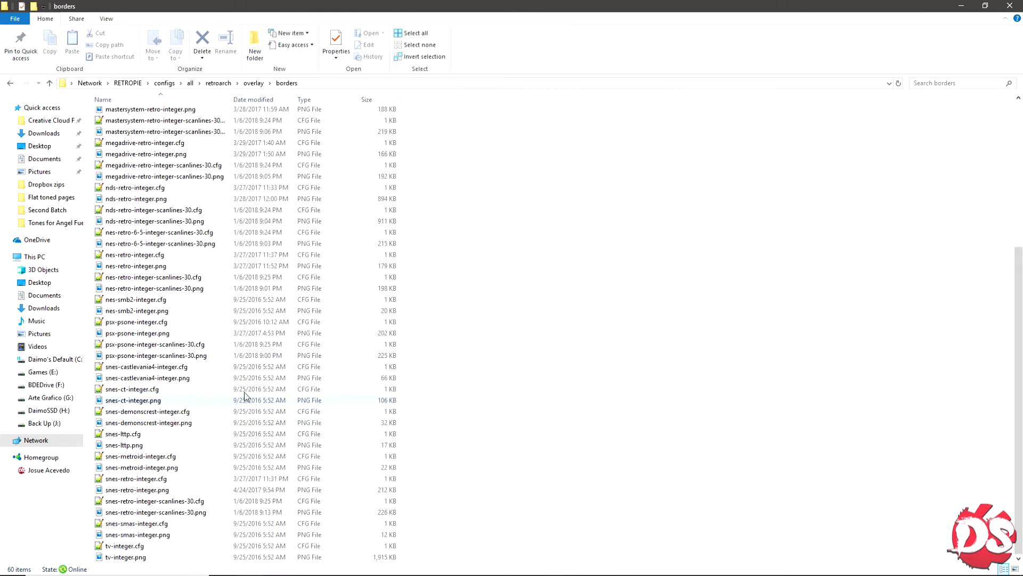
{"action": "scroll", "coordinate": [243, 394], "scroll_direction": "up", "scroll_amount": 7}
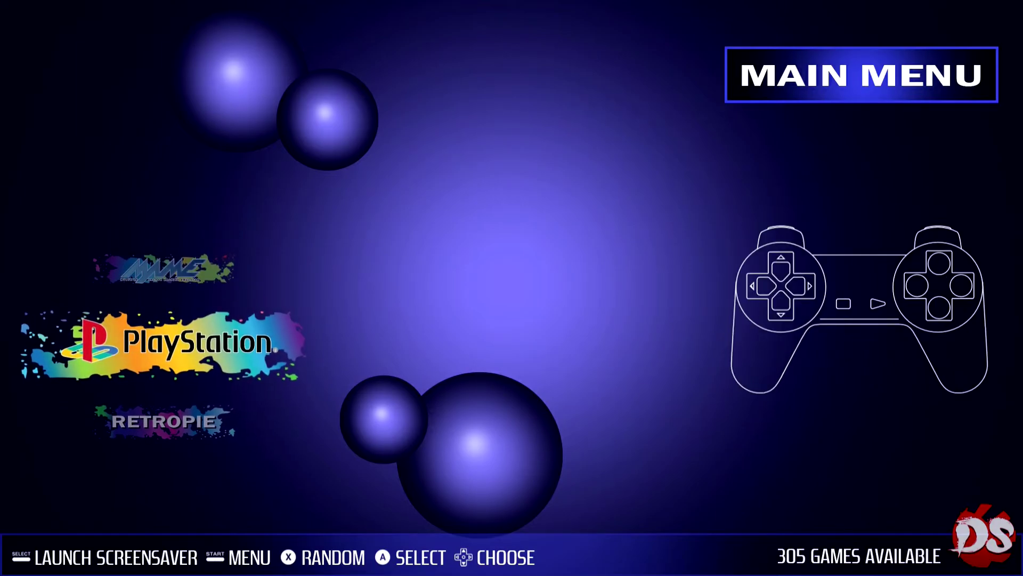
Open the PlayStation list and start Armored Core: Project Phantasma
{"action": "key", "text": "Return"}
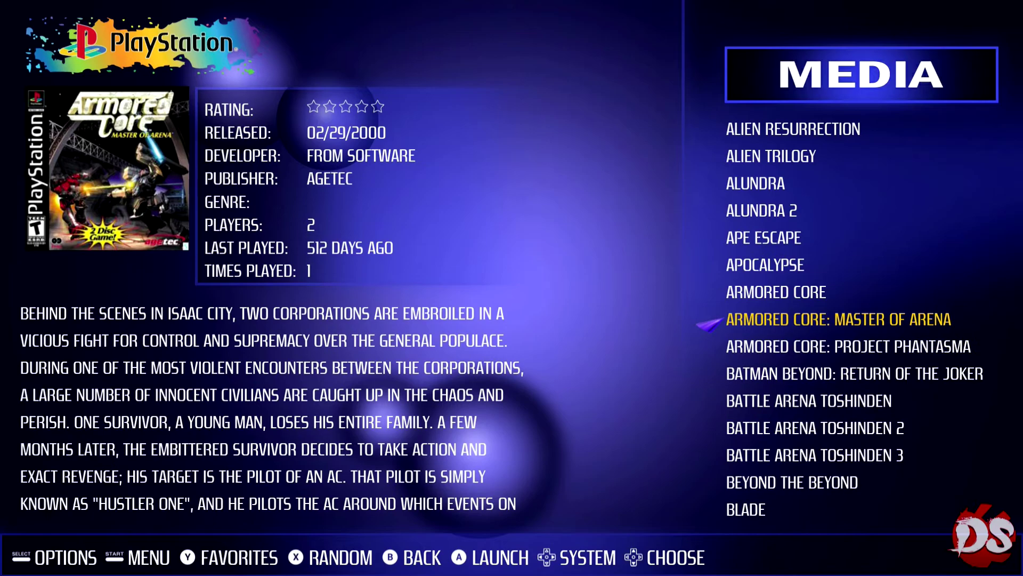
{"action": "key", "text": "Down"}
{"action": "key", "text": "Down"}
{"action": "key", "text": "Up"}
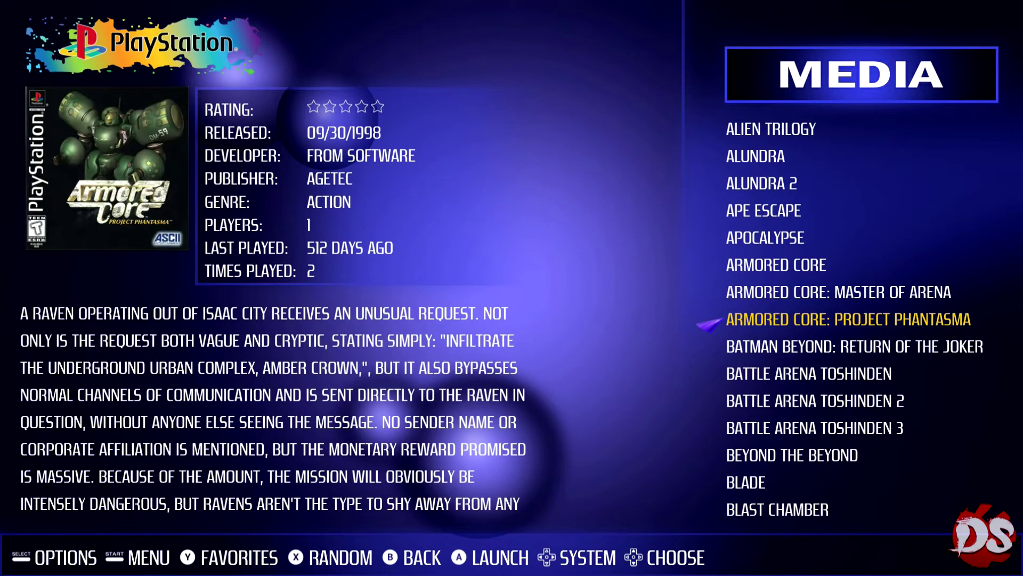
{"action": "key", "text": "Up"}
{"action": "key", "text": "Down"}
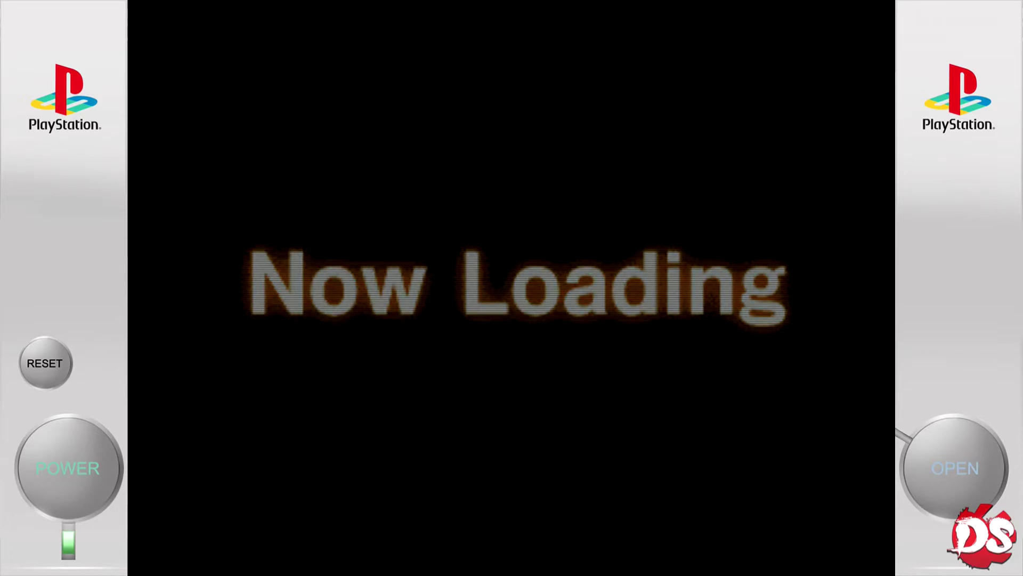
Bring up RetroArch's Quick Menu, then return to the Main Menu's Settings entry
{"action": "key", "text": "F1"}
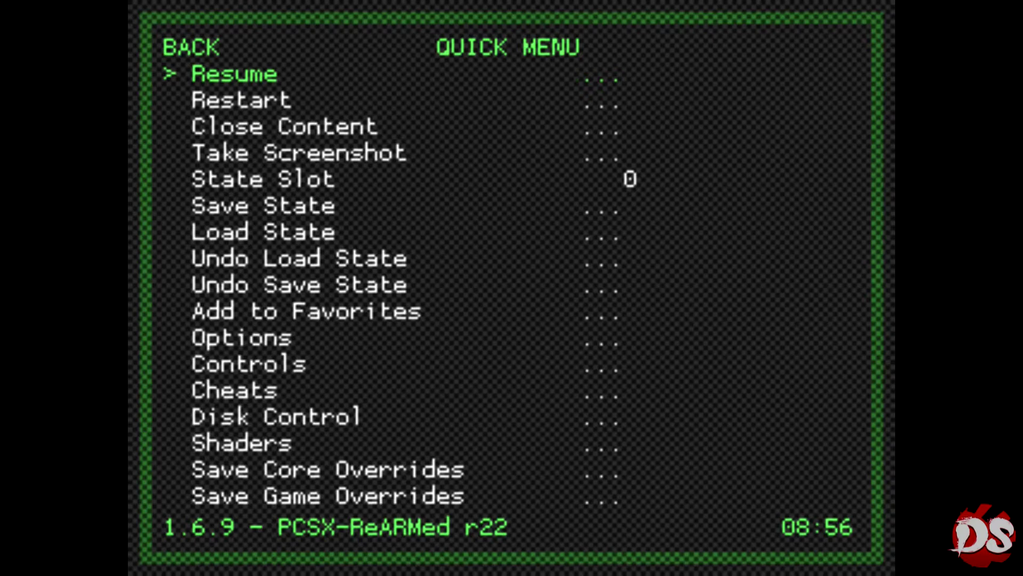
{"action": "key", "text": "BackSpace"}
{"action": "key", "text": "Down"}
{"action": "key", "text": "Down"}
{"action": "key", "text": "Down"}
{"action": "key", "text": "Up"}
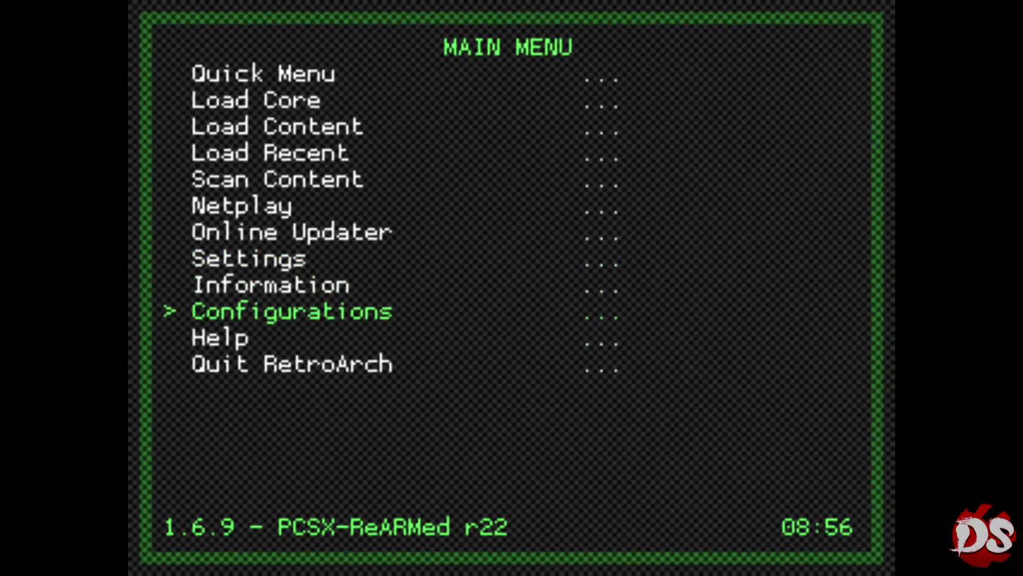
{"action": "key", "text": "Up"}
{"action": "key", "text": "Up"}
{"action": "key", "text": "Up"}
{"action": "key", "text": "Up"}
{"action": "key", "text": "Up"}
{"action": "key", "text": "Up"}
{"action": "key", "text": "Up"}
{"action": "key", "text": "Up"}
{"action": "key", "text": "Up"}
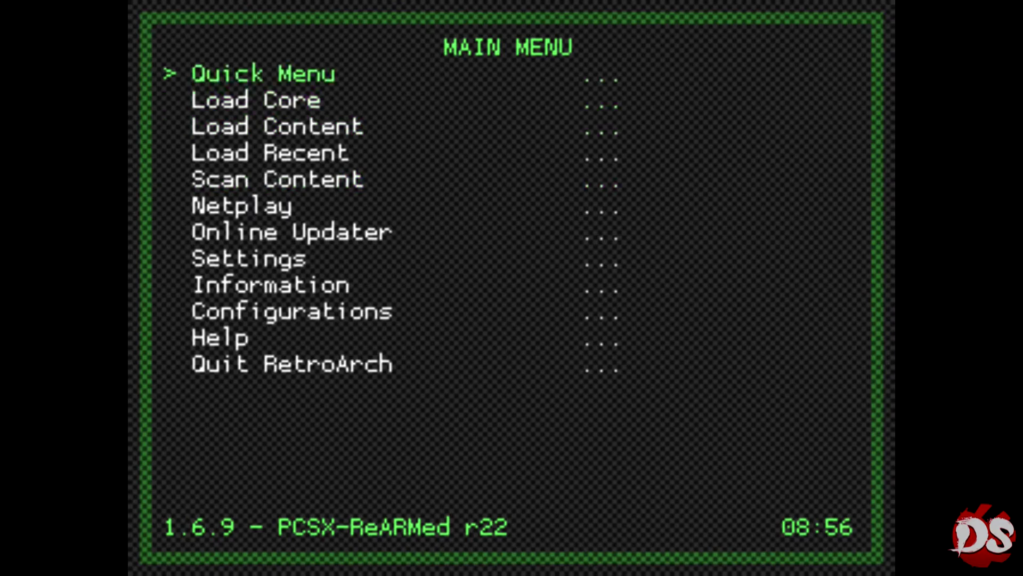
{"action": "key", "text": "Down"}
{"action": "key", "text": "Down"}
{"action": "key", "text": "Down"}
{"action": "key", "text": "Down"}
{"action": "key", "text": "Down"}
{"action": "key", "text": "Down"}
{"action": "key", "text": "Down"}
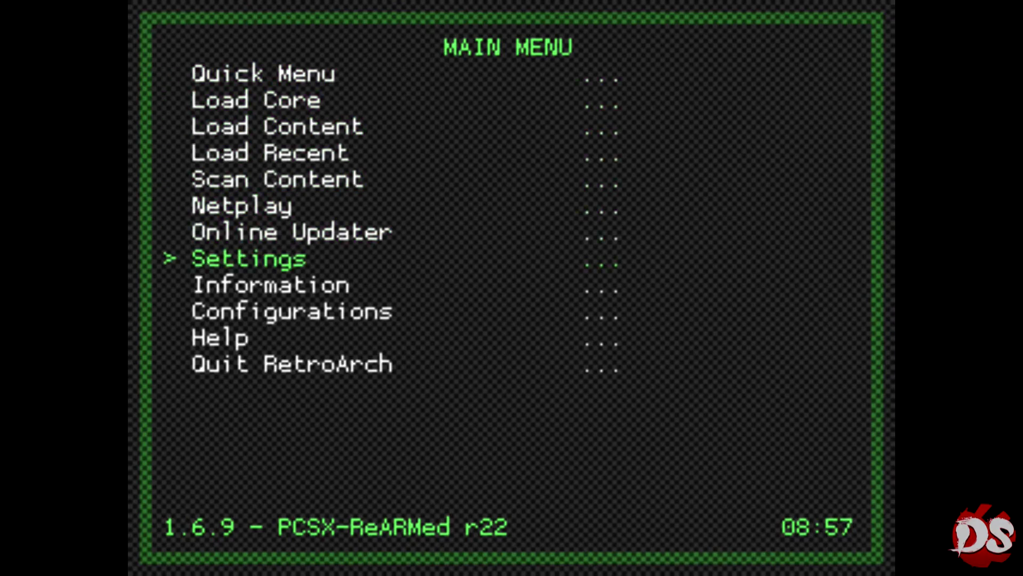
Go into Settings > Onscreen Display > Onscreen Overlay and highlight Overlay Preset
{"action": "key", "text": "Return"}
{"action": "key", "text": "Down"}
{"action": "key", "text": "Down"}
{"action": "key", "text": "Down"}
{"action": "key", "text": "Down"}
{"action": "key", "text": "Down"}
{"action": "key", "text": "Down"}
{"action": "key", "text": "Down"}
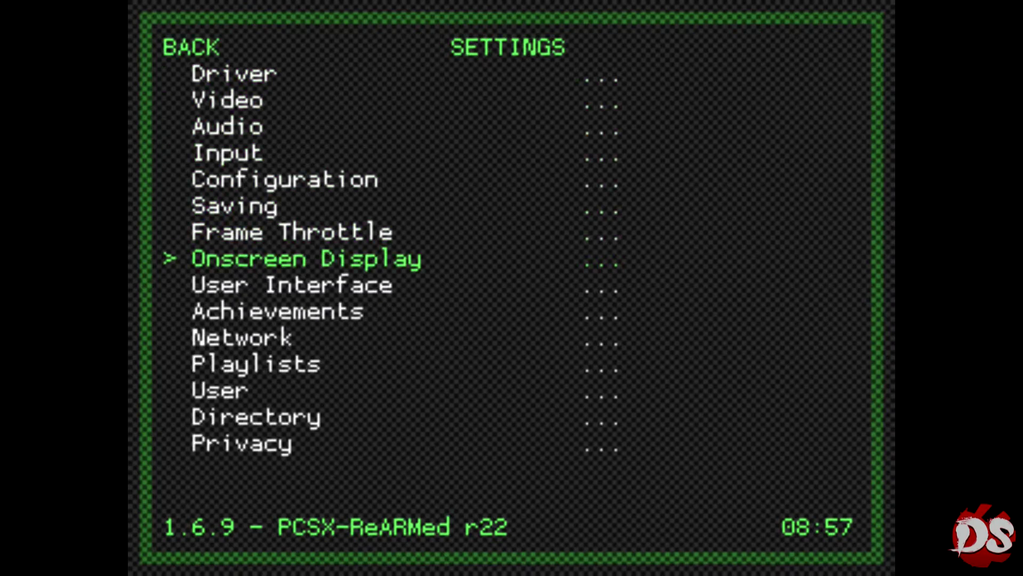
{"action": "key", "text": "Return"}
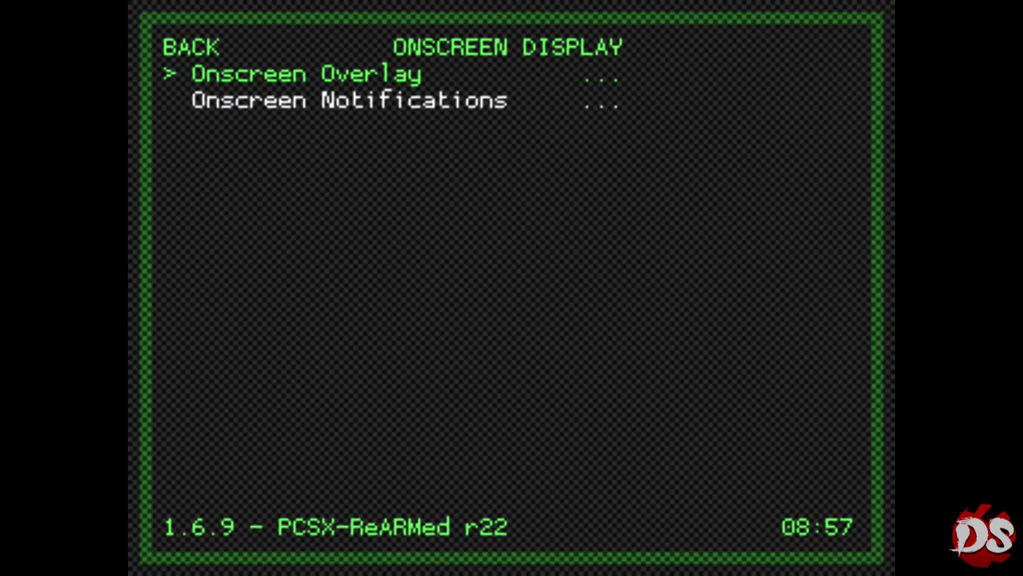
{"action": "key", "text": "Return"}
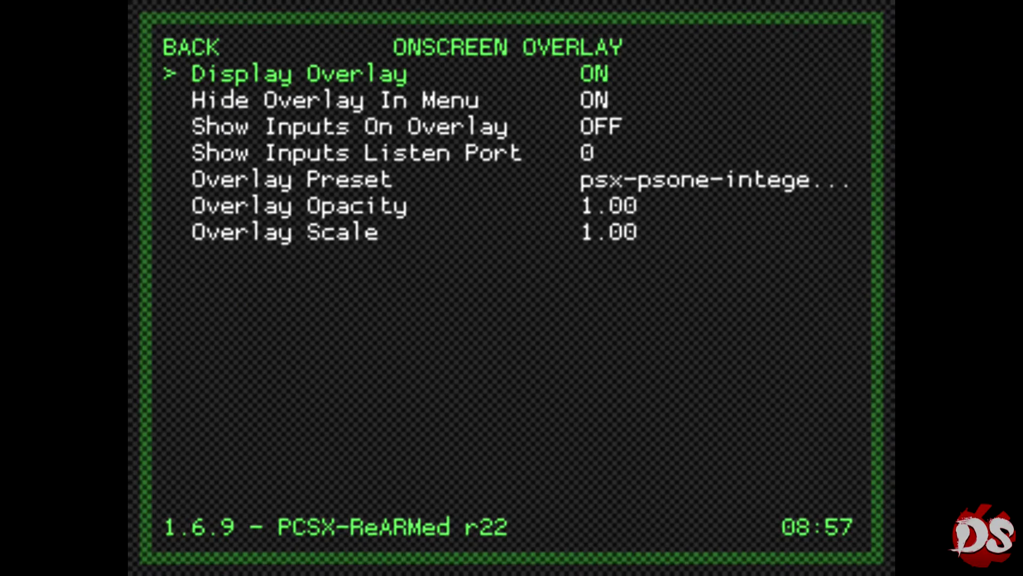
{"action": "key", "text": "Down"}
{"action": "key", "text": "Down"}
{"action": "key", "text": "Down"}
{"action": "key", "text": "Down"}
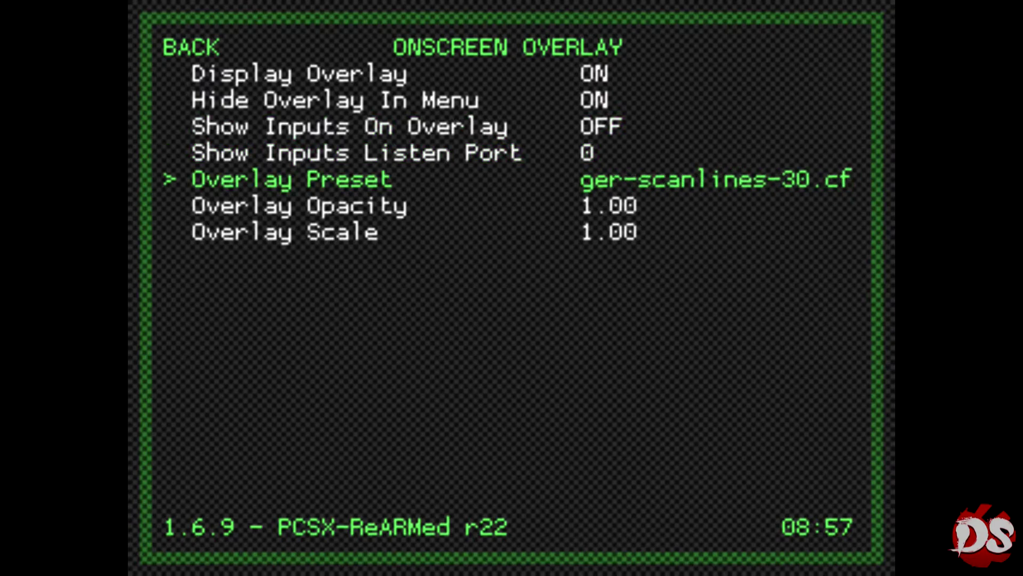
Browse the .cfg files in the Overlay Preset's borders folder
{"action": "key", "text": "Return"}
{"action": "key", "text": "Down"}
{"action": "key", "text": "Down"}
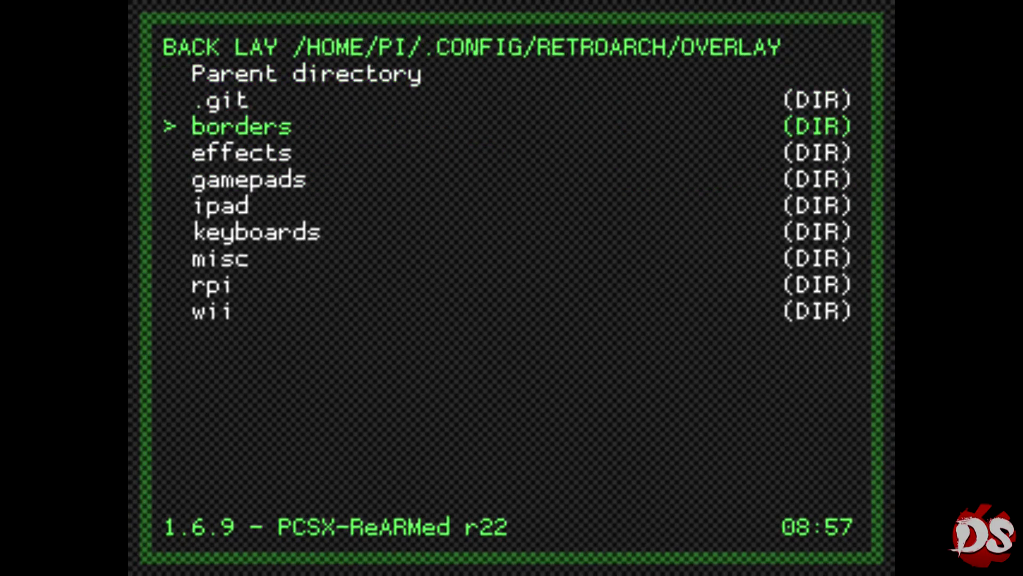
{"action": "key", "text": "Return"}
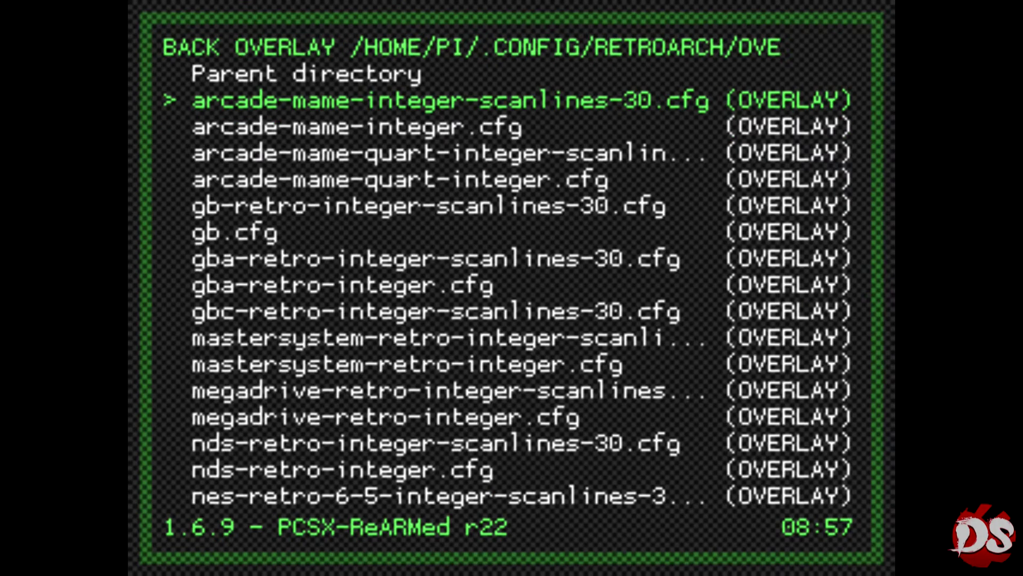
{"action": "key", "text": "Down"}
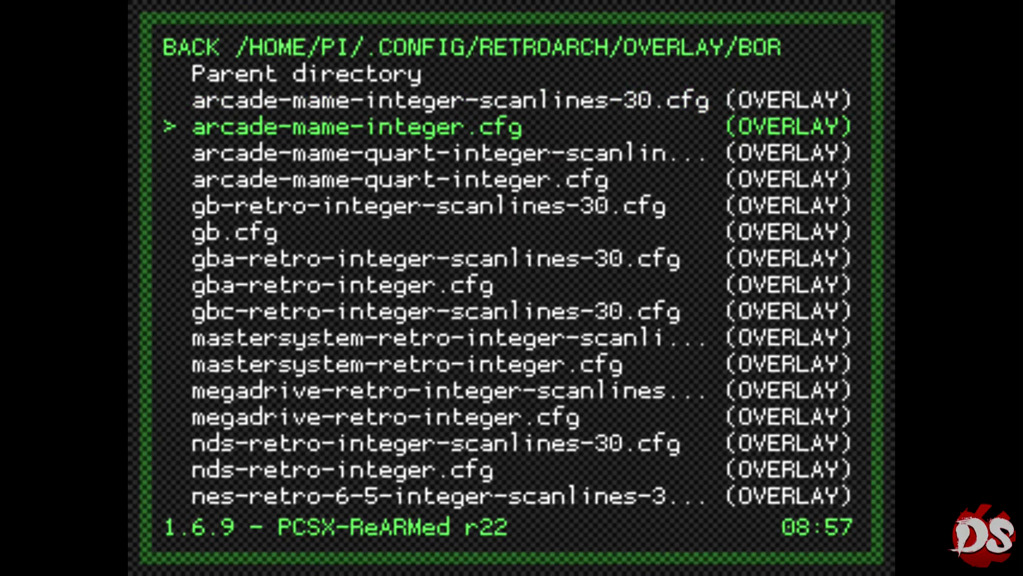
{"action": "key", "text": "Down"}
{"action": "key", "text": "Down"}
{"action": "key", "text": "Up"}
{"action": "key", "text": "Down"}
{"action": "key", "text": "Down"}
{"action": "key", "text": "Down"}
{"action": "key", "text": "Down"}
{"action": "key", "text": "Down"}
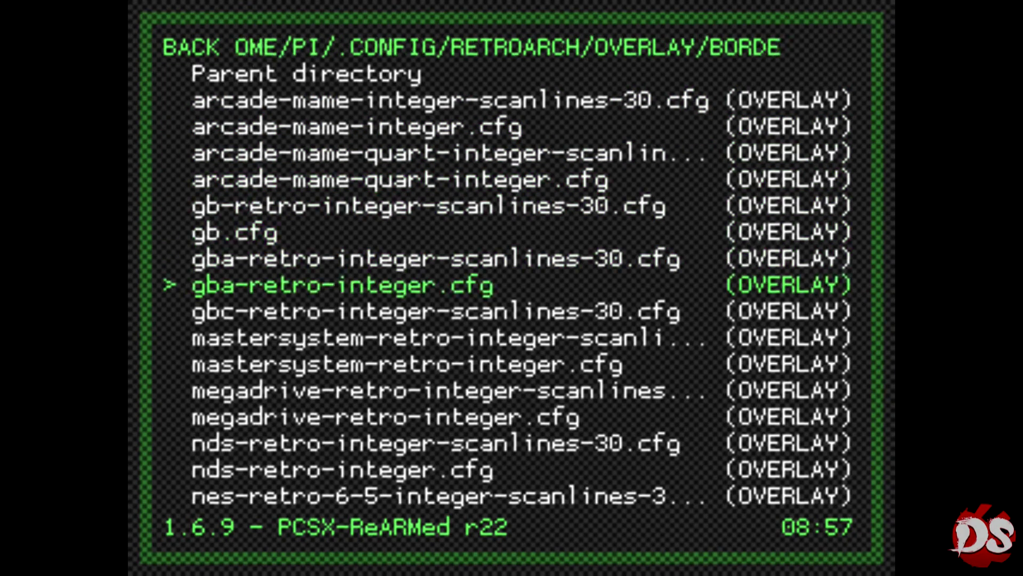
{"action": "key", "text": "Down"}
{"action": "key", "text": "Down"}
{"action": "key", "text": "Down"}
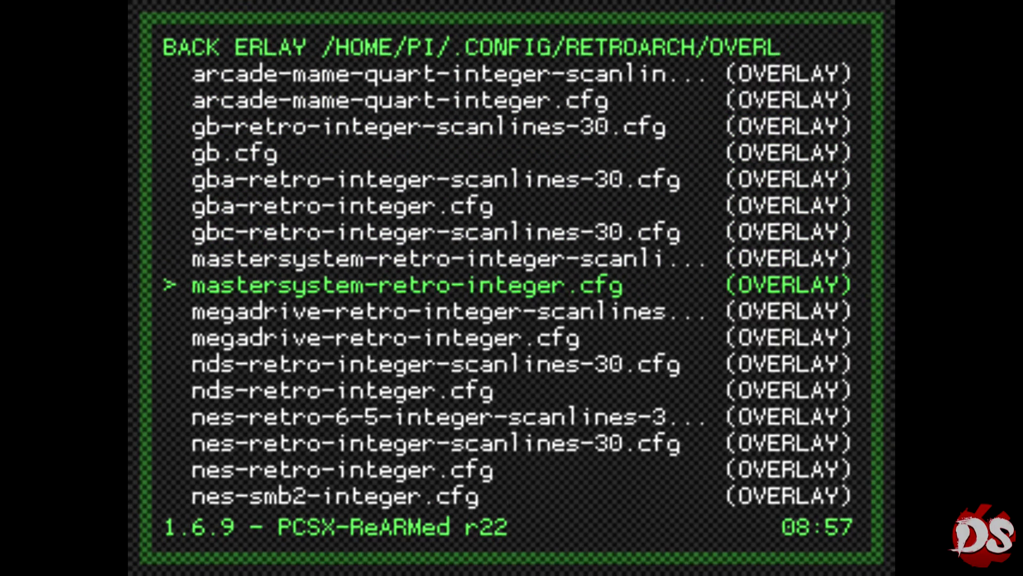
{"action": "key", "text": "Up"}
Keep psx-psone-integer-scanlines-30.cfg as the preset and back out to the Main Menu
{"action": "key", "text": "BackSpace"}
{"action": "key", "text": "Up"}
{"action": "key", "text": "BackSpace"}
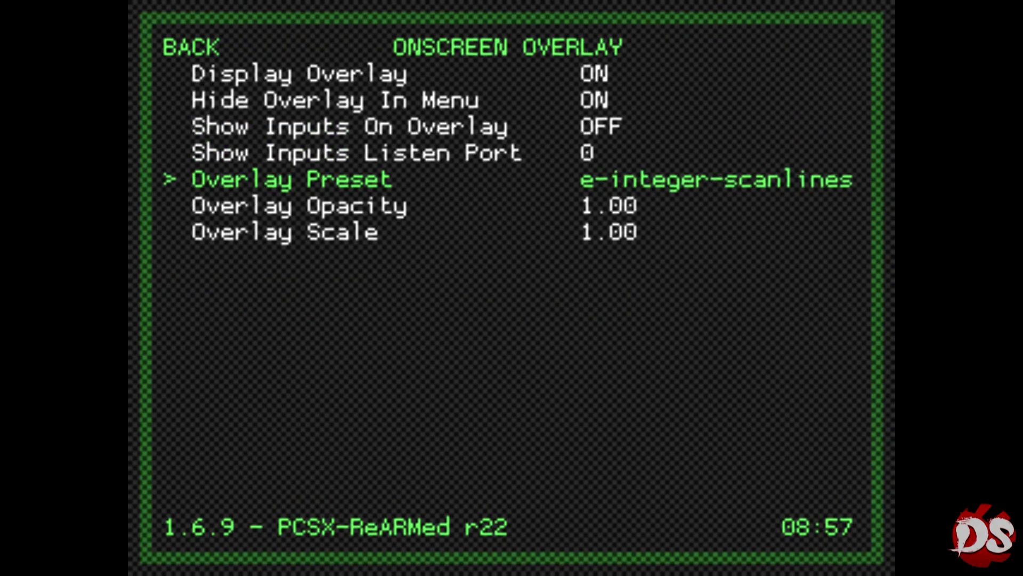
{"action": "key", "text": "Down"}
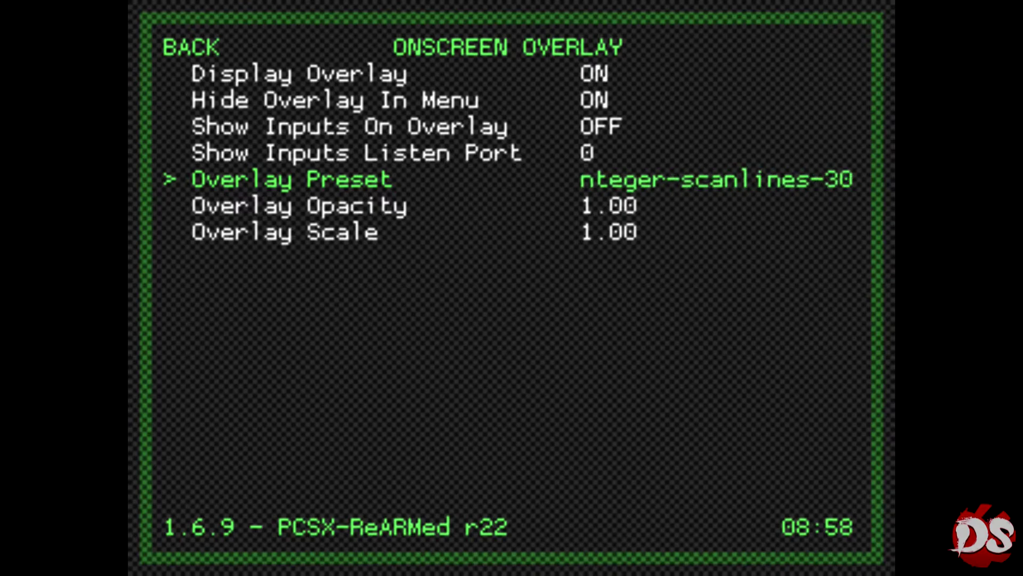
{"action": "key", "text": "BackSpace"}
{"action": "key", "text": "BackSpace"}
{"action": "key", "text": "BackSpace"}
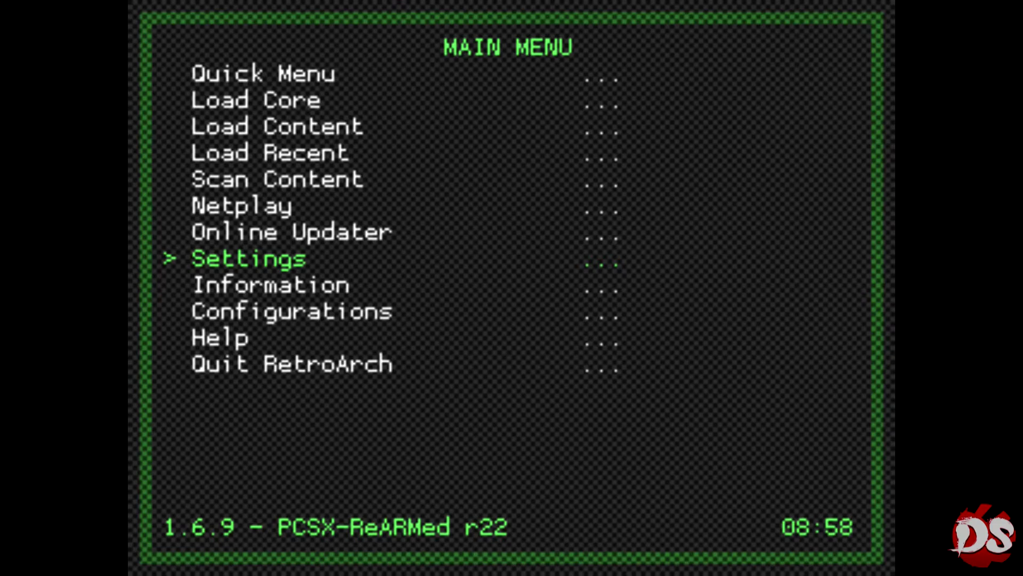
Save the current configuration under Main Menu > Configurations
{"action": "key", "text": "Down"}
{"action": "key", "text": "Down"}
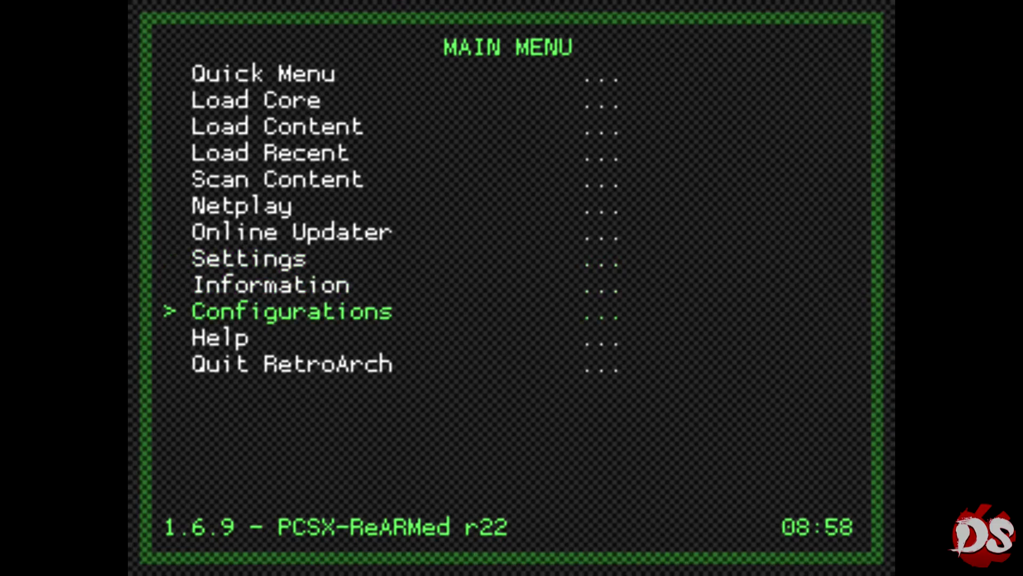
{"action": "key", "text": "Return"}
{"action": "key", "text": "Down"}
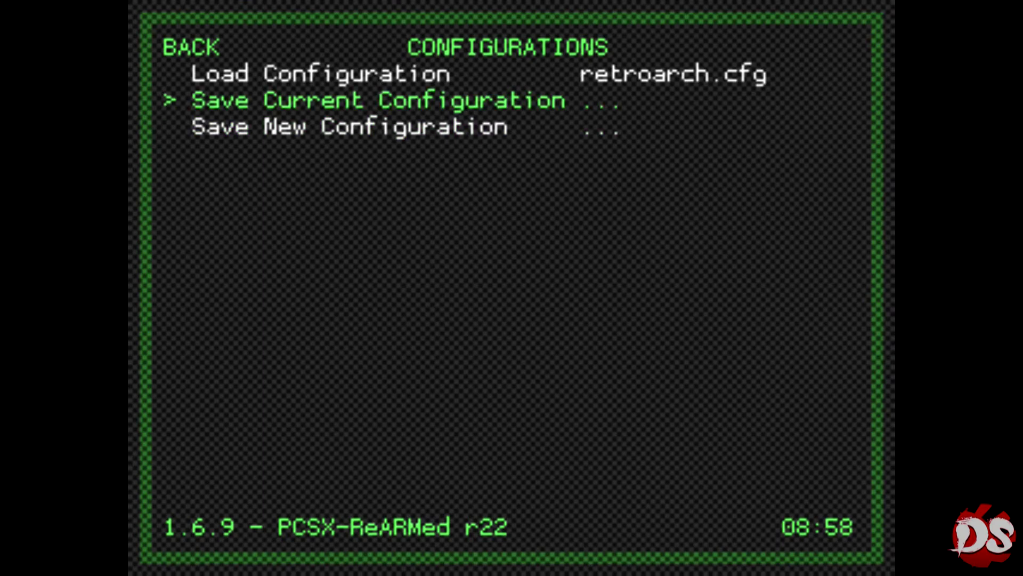
{"action": "key", "text": "BackSpace"}
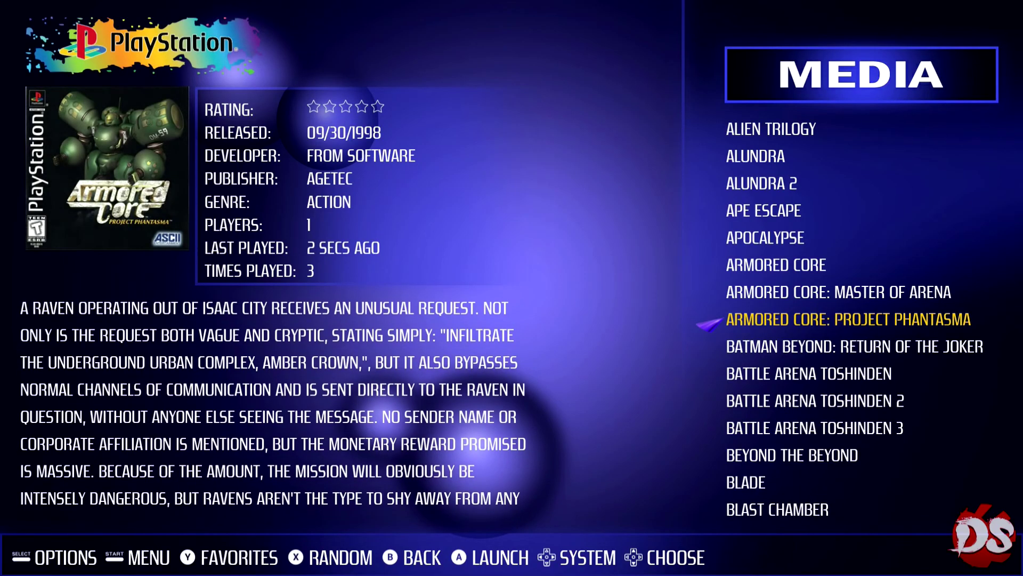
Highlight Apocalypse in the PlayStation game list
{"action": "key", "text": "Up"}
{"action": "key", "text": "Up"}
{"action": "key", "text": "Up"}
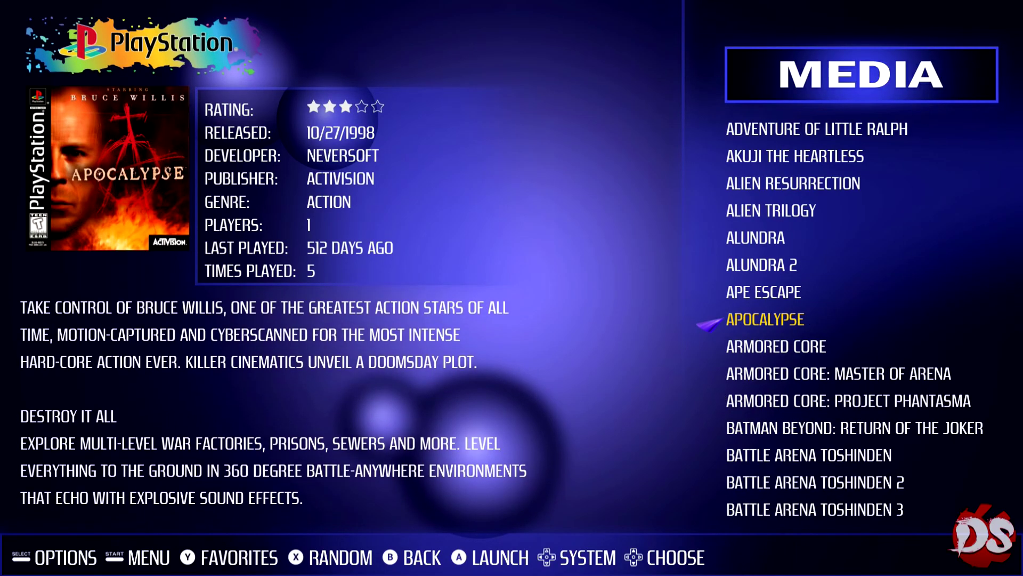